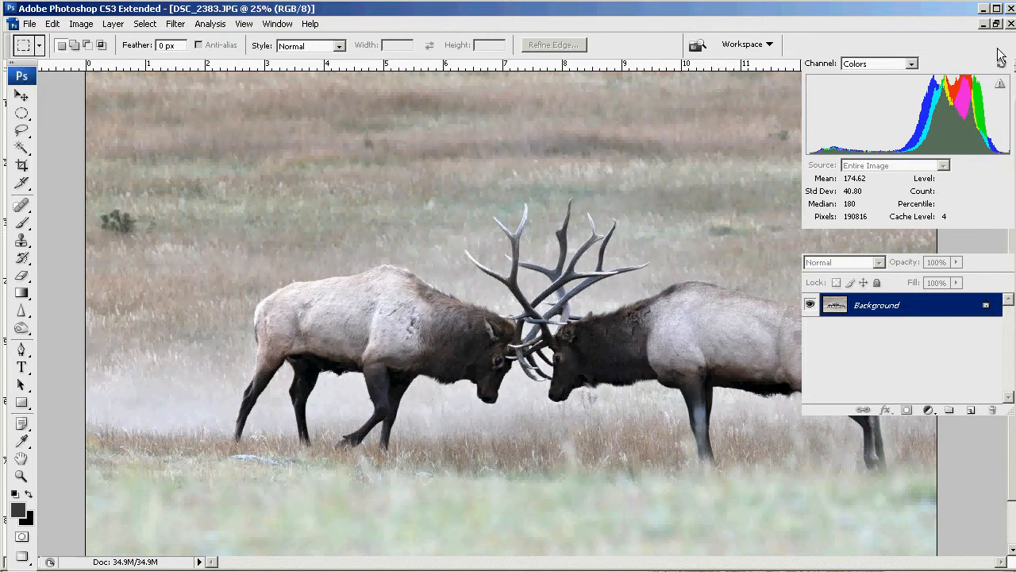
- Hide the palettes, place color samplers on the right elk's flank and in the dust below the two heads, and show their RGB readings
key(shift+Tab)
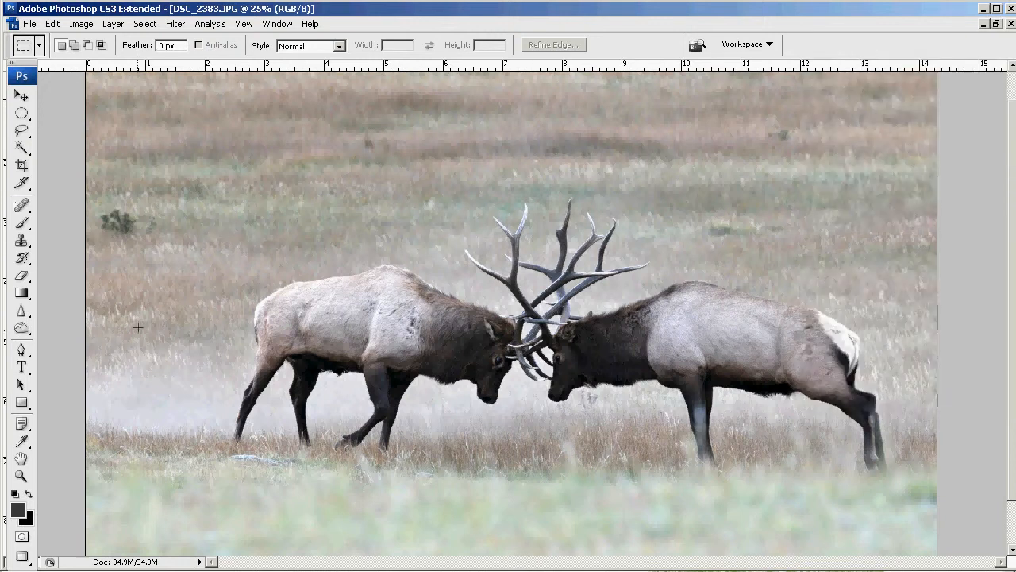
click(25, 444)
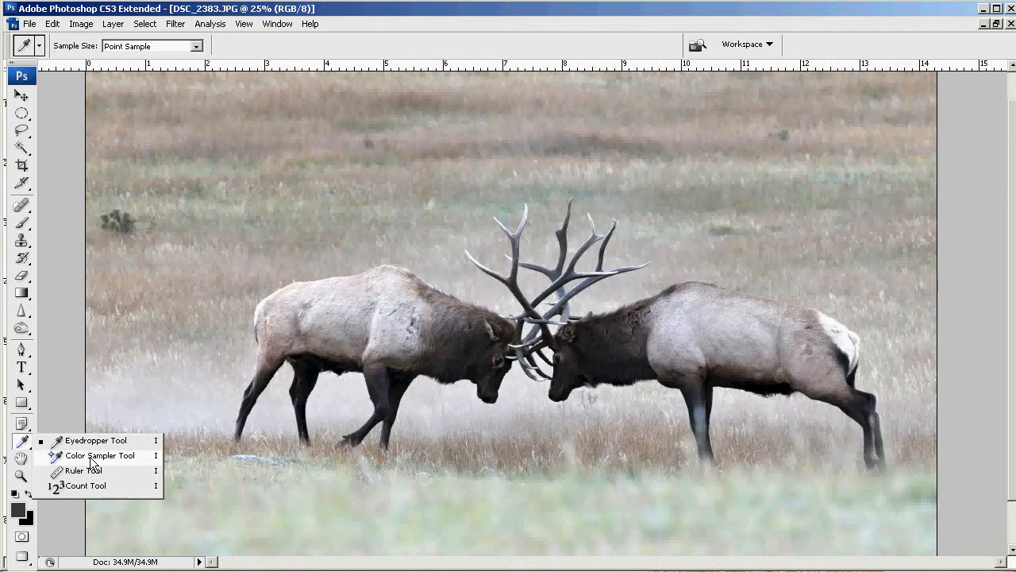
click(92, 457)
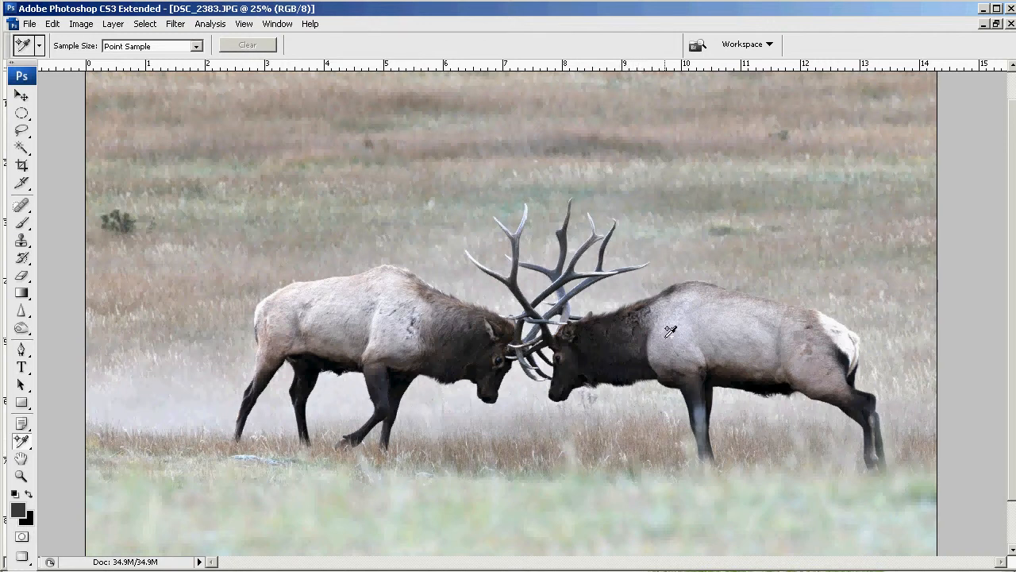
click(778, 330)
key(F8)
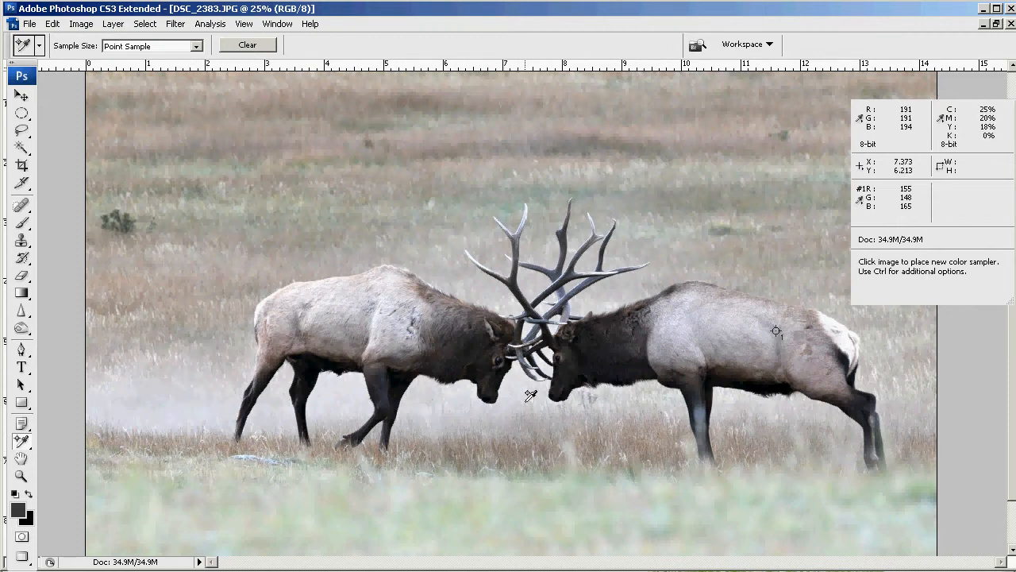
click(526, 421)
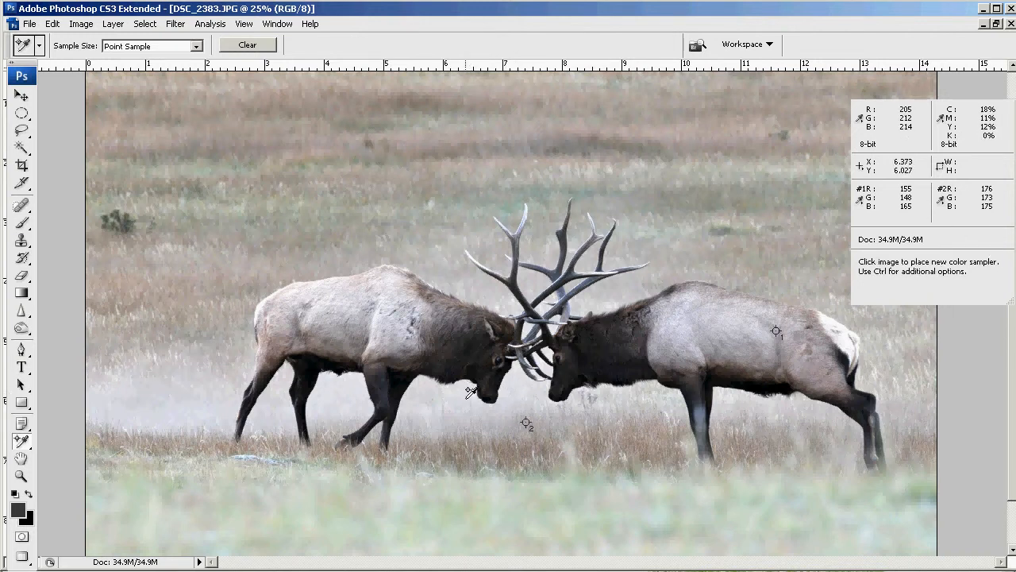
- Try a Levels gray point correction sampled at color sampler 2, comparing the image with and without the preview
key(ctrl+l)
drag(844, 212, 212, 152)
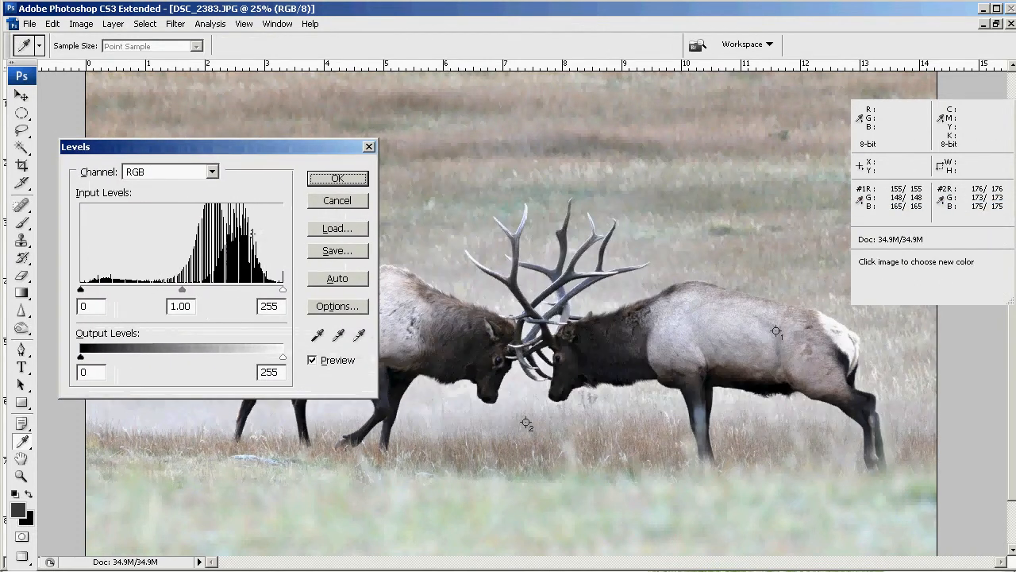
click(339, 337)
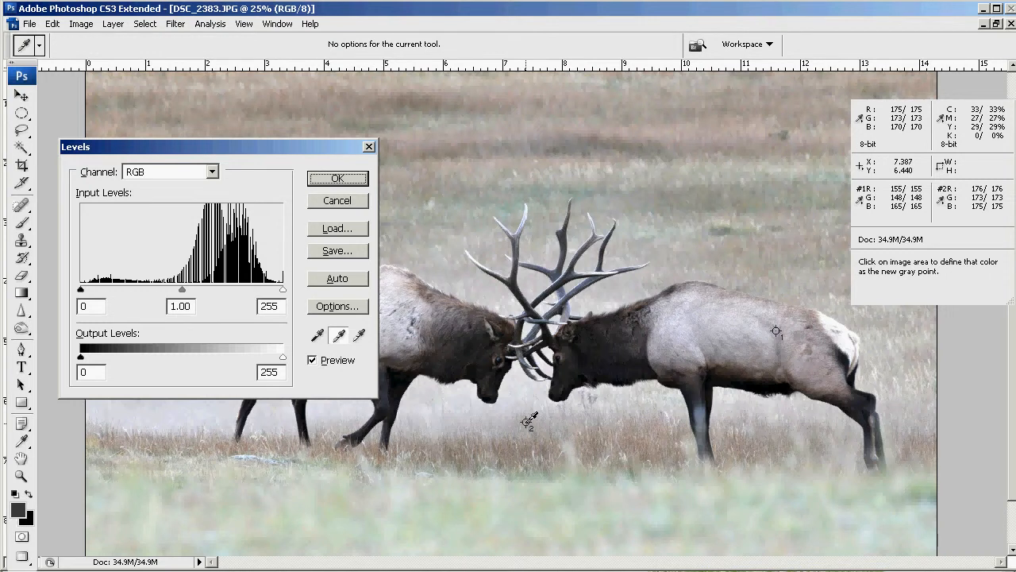
click(526, 424)
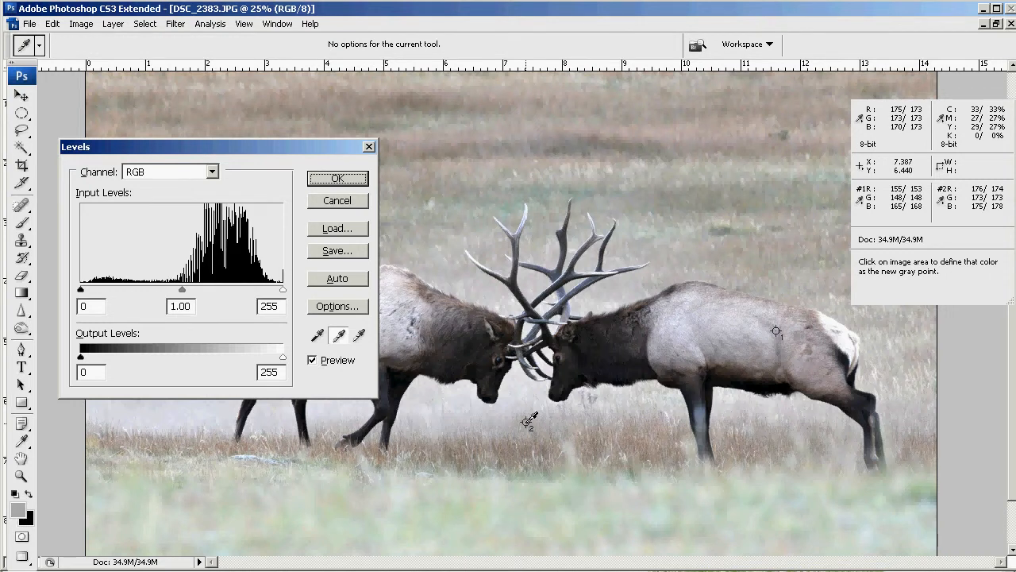
drag(228, 150, 173, 81)
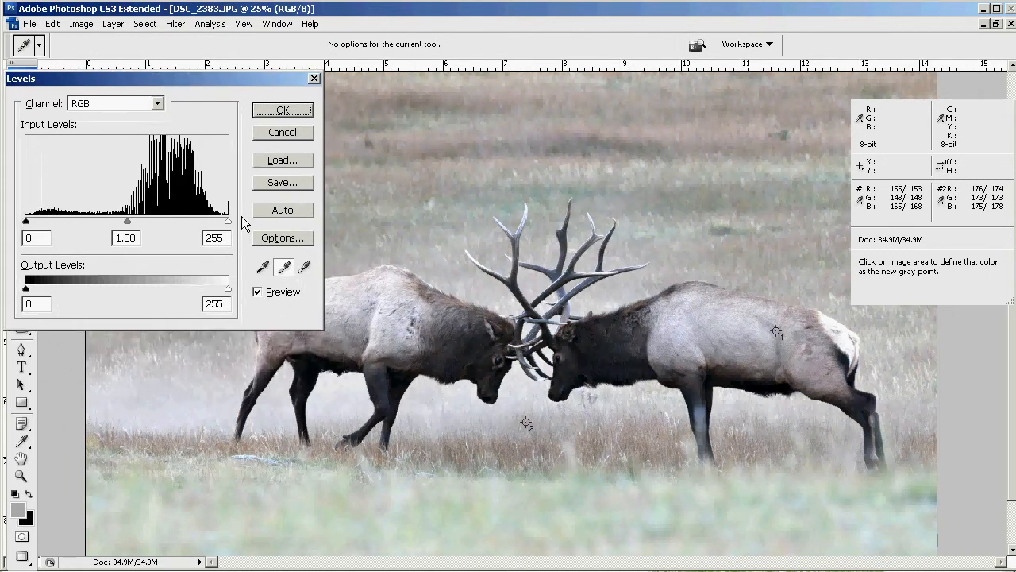
click(258, 293)
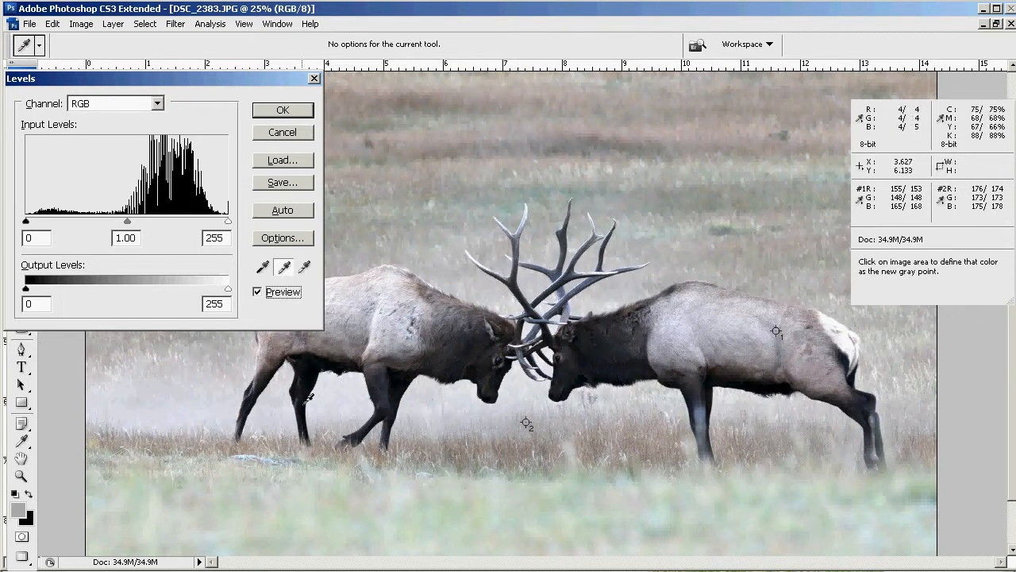
click(256, 292)
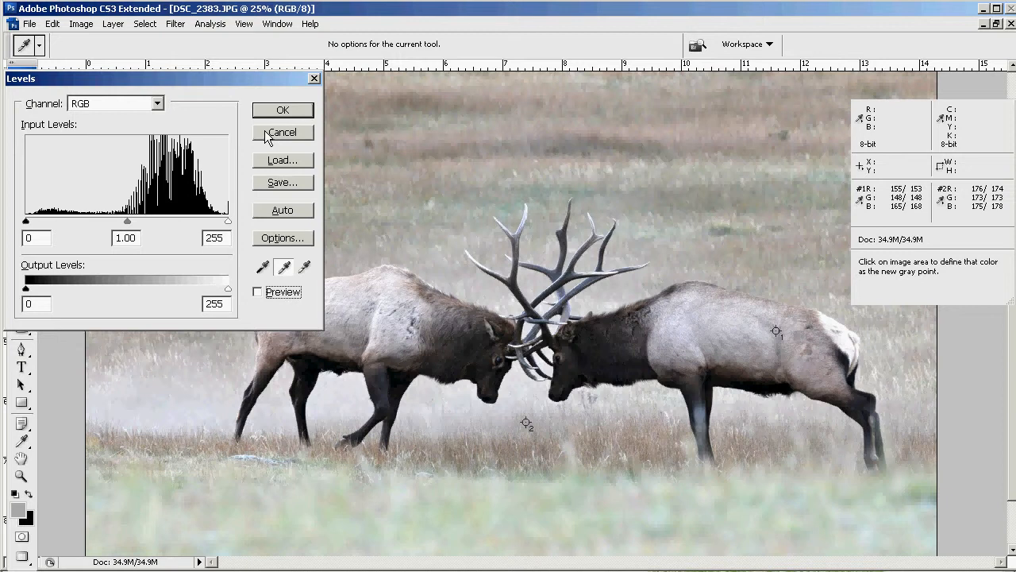
click(280, 132)
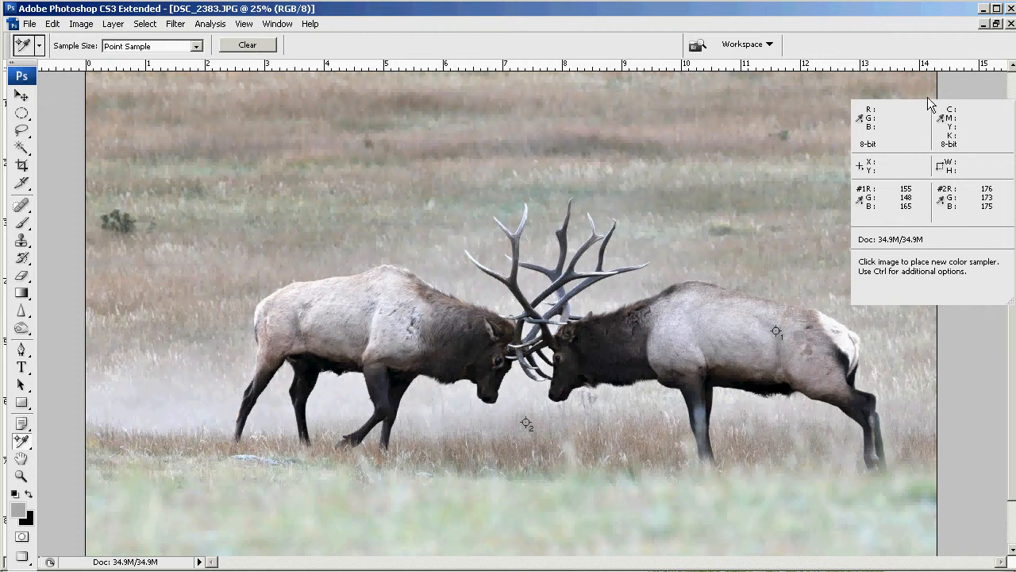
- Hide the color readings and set the overall saturation of the photo to +25 with Hue/Saturation
click(1005, 95)
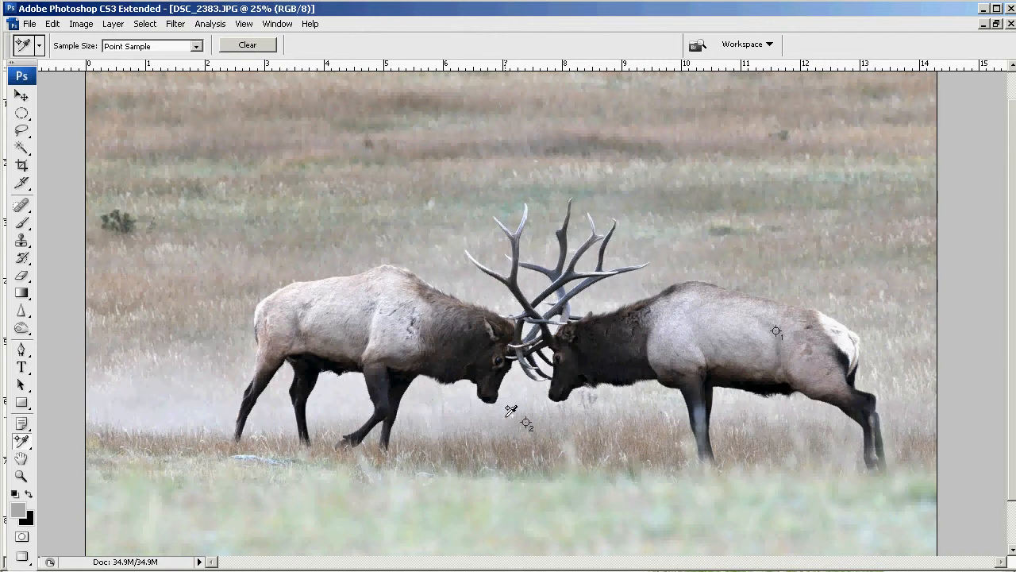
key(ctrl+u)
drag(894, 446, 808, 126)
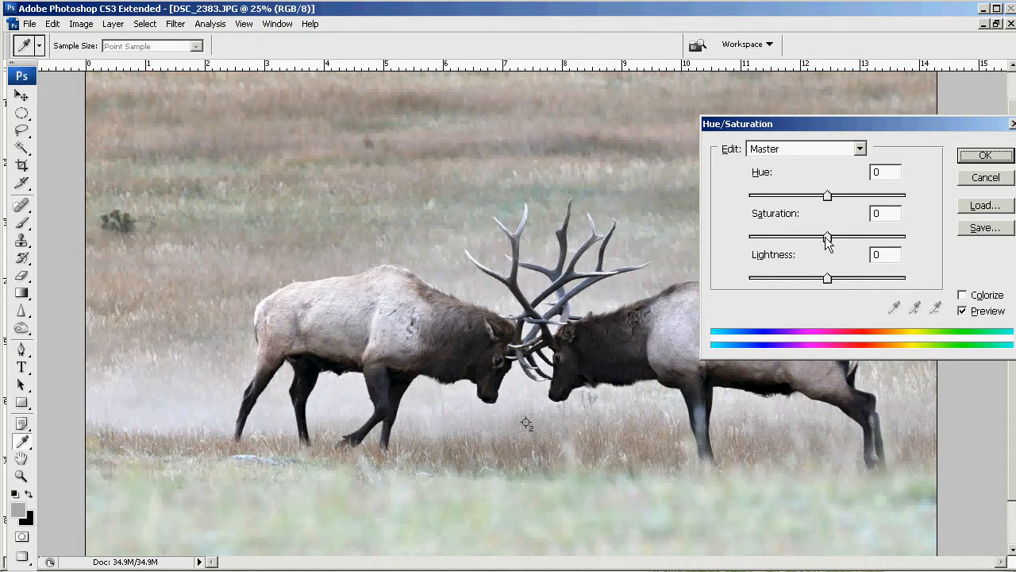
drag(827, 240, 700, 247)
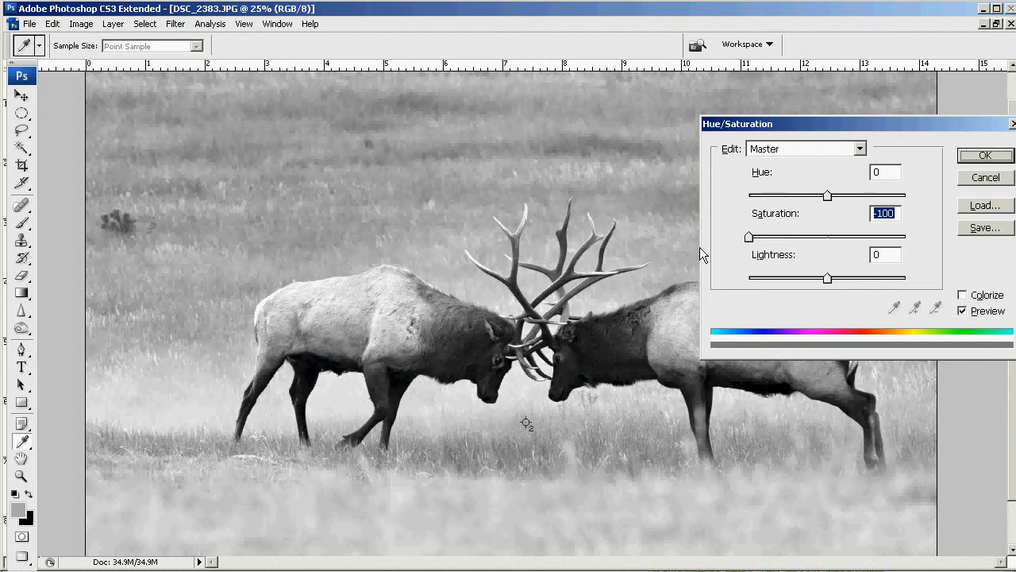
drag(749, 237, 850, 245)
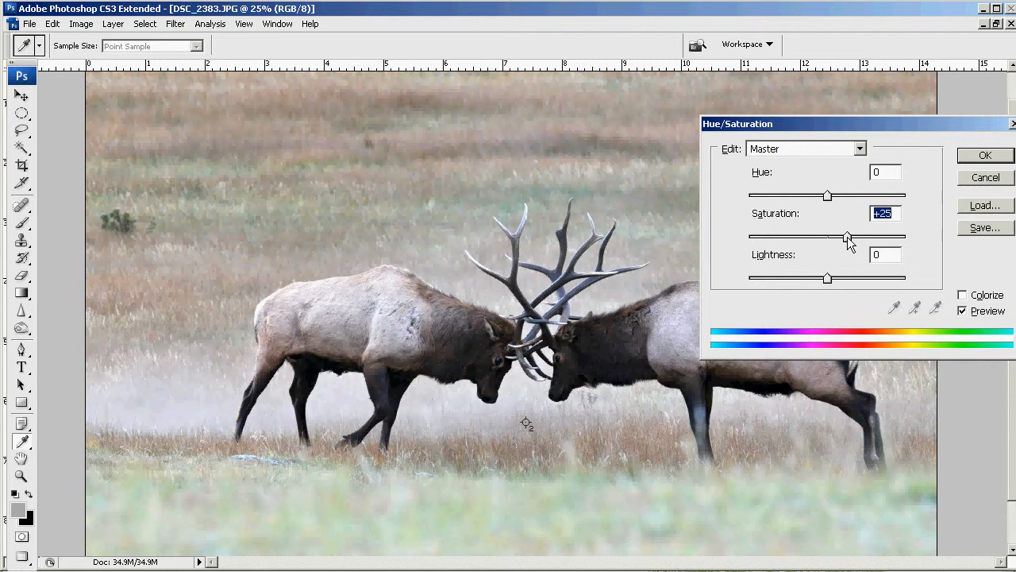
- Set the saturation of the Reds range to +17 and compare the result with the original image
click(859, 150)
click(833, 178)
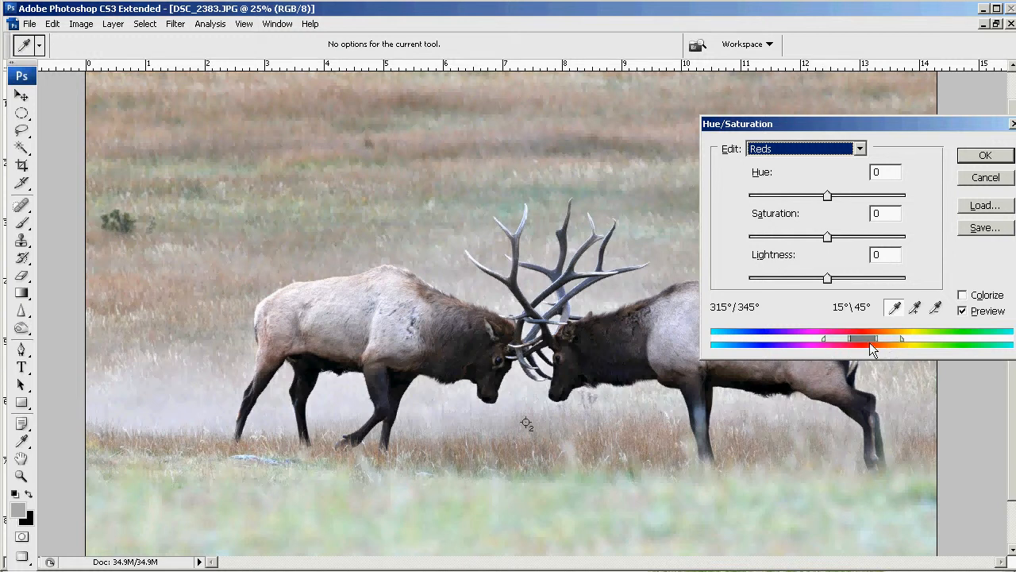
drag(827, 239, 837, 239)
drag(842, 238, 911, 242)
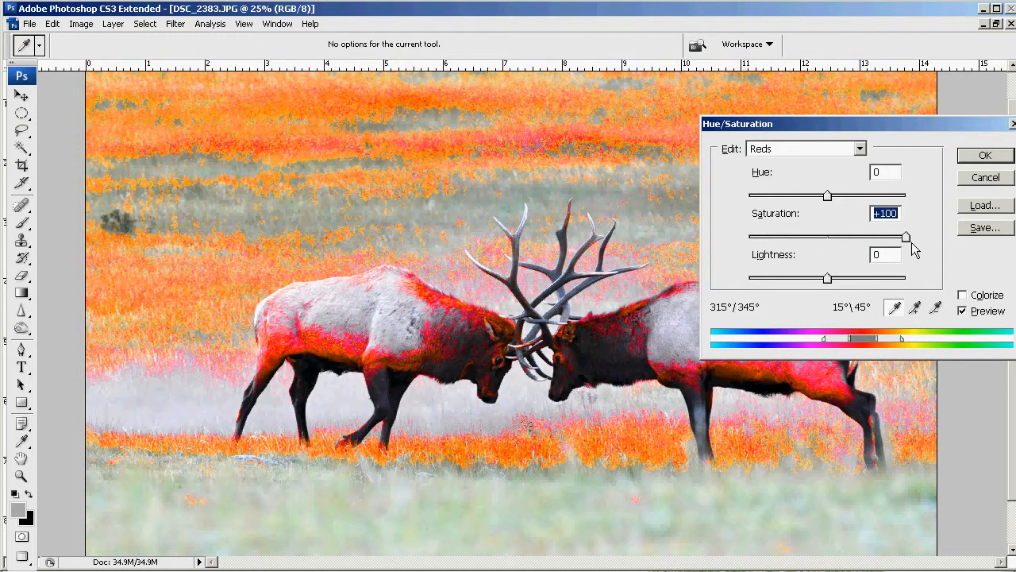
drag(911, 242, 841, 242)
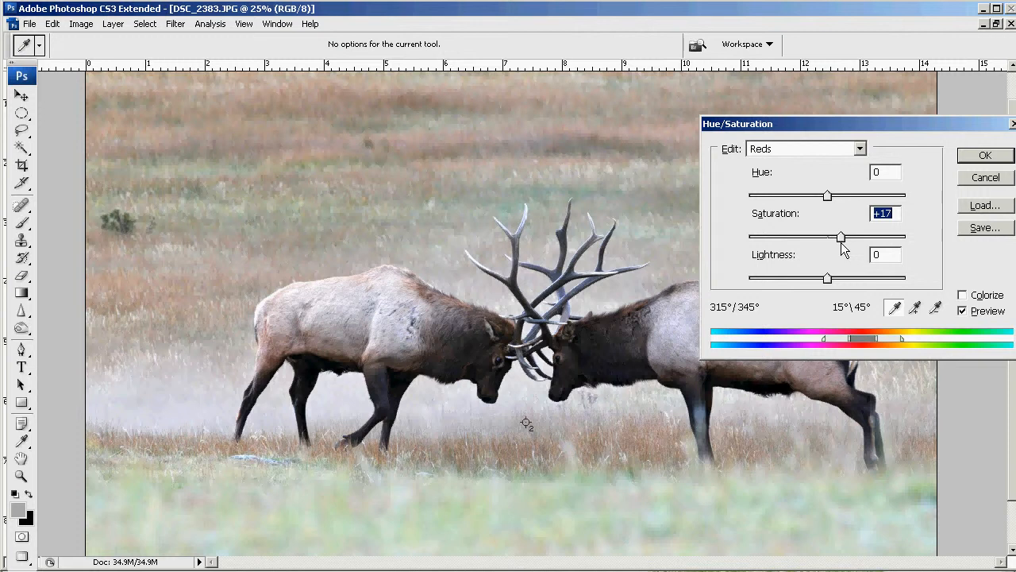
click(963, 310)
click(963, 310)
- Set the saturation of the Greens range to +2
click(859, 149)
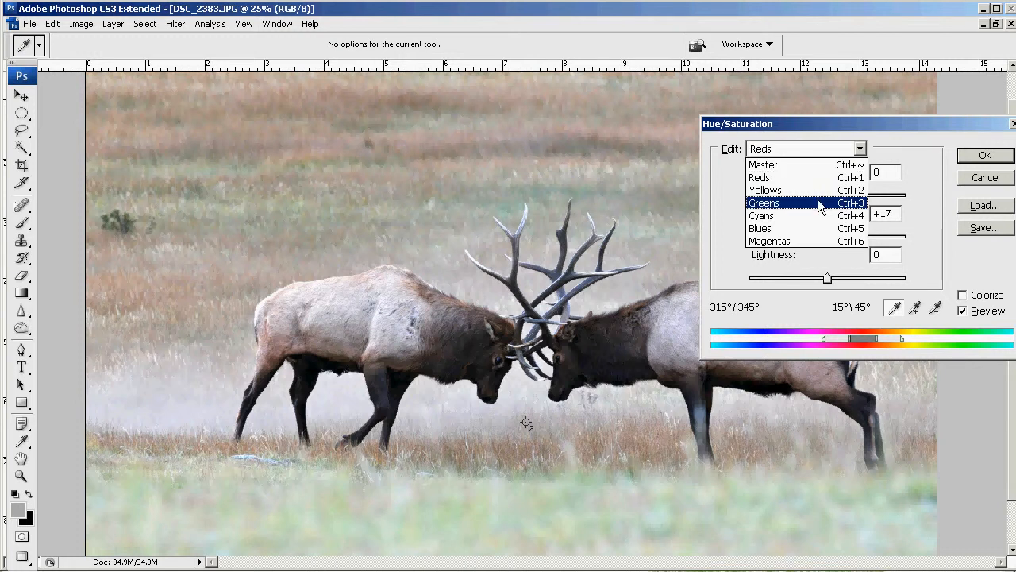
click(818, 203)
mouse_move(827, 236)
mouse_down()
mouse_move(902, 231)
mouse_move(829, 236)
mouse_up()
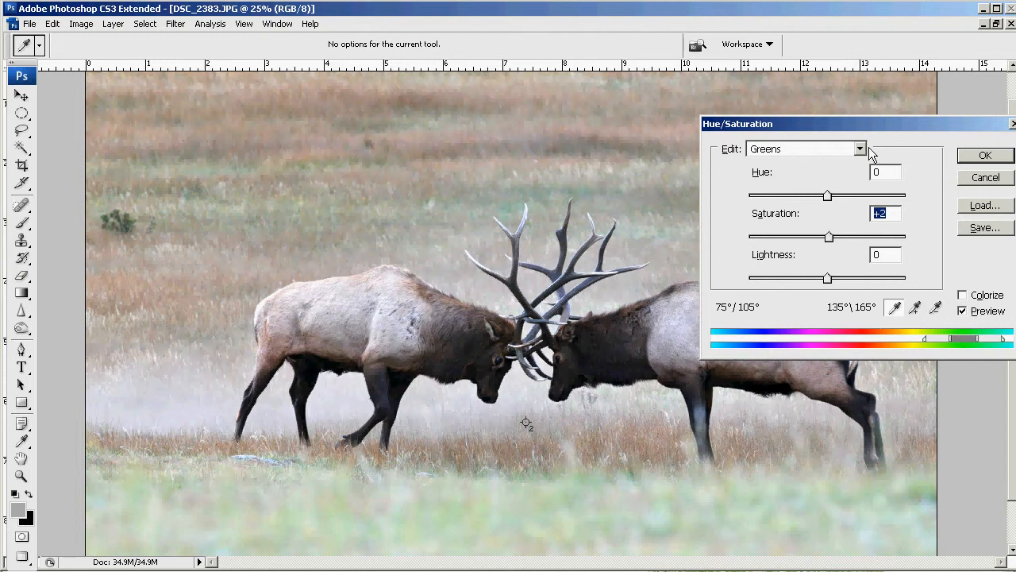
- Set the saturation of the Yellows range to +15, compare the result with the original, and apply the Hue/Saturation adjustment
click(862, 147)
click(848, 191)
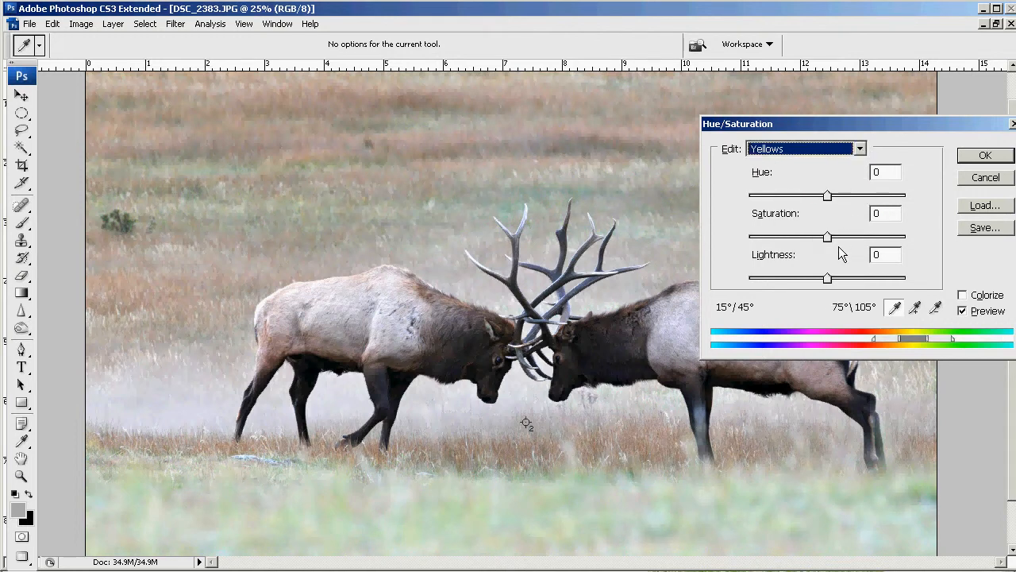
mouse_move(828, 237)
mouse_down()
mouse_move(908, 239)
mouse_move(760, 242)
mouse_move(840, 246)
mouse_up()
click(963, 311)
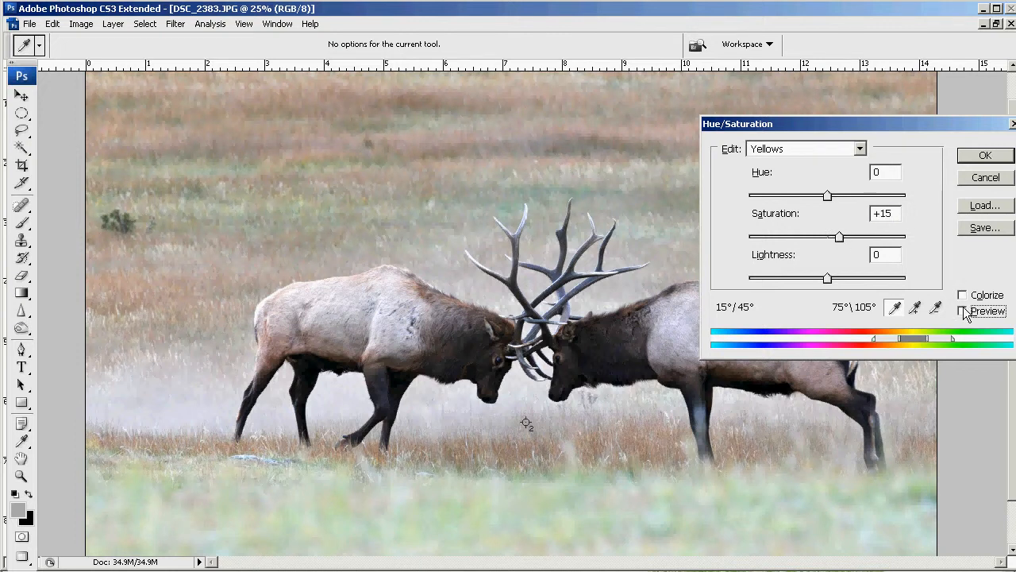
click(978, 161)
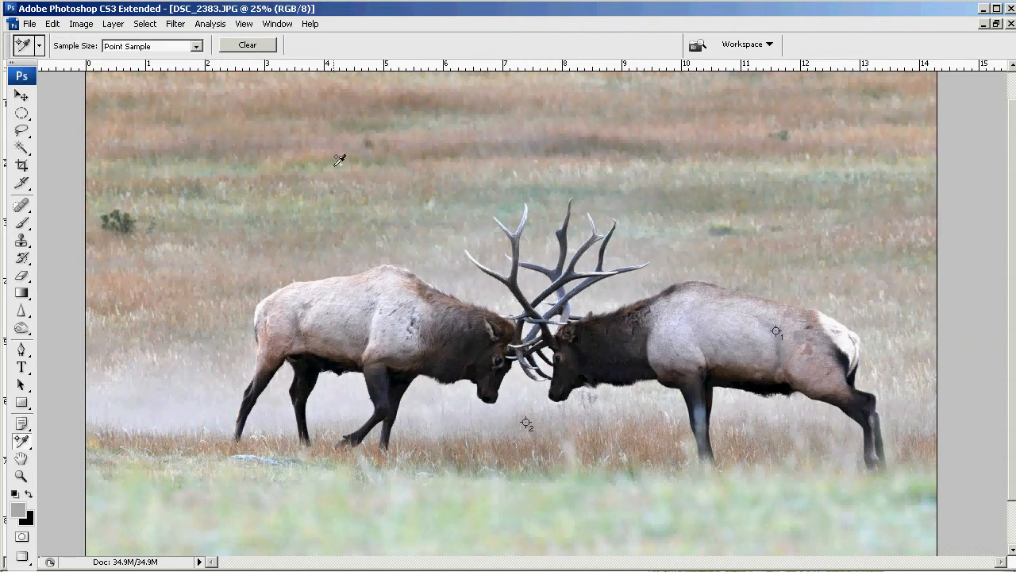
- Preview a Photo Filter adjustment using Warming Filter (81) at 20% density and compare it with the unfiltered image
click(80, 24)
mouse_move(86, 63)
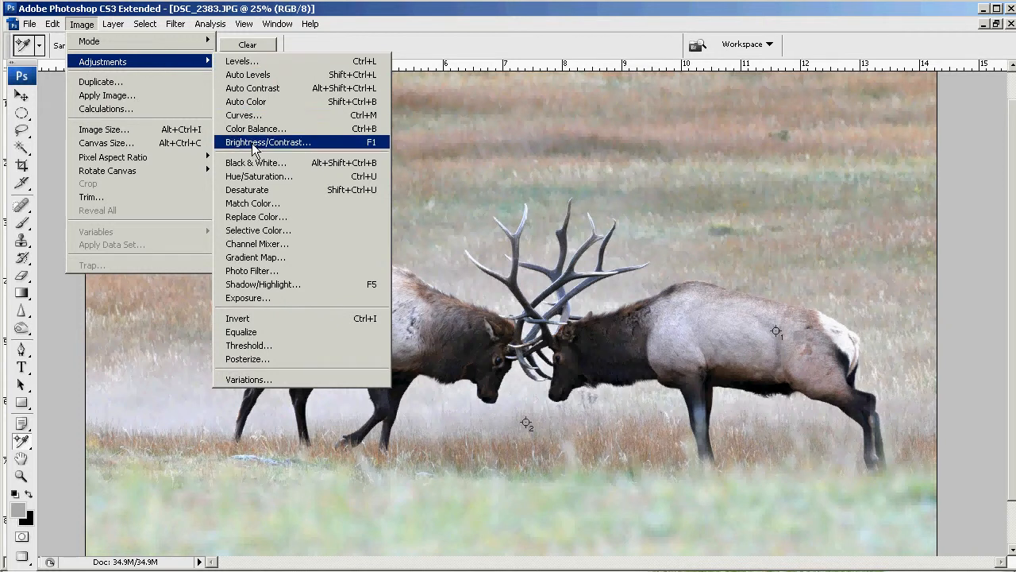
click(284, 272)
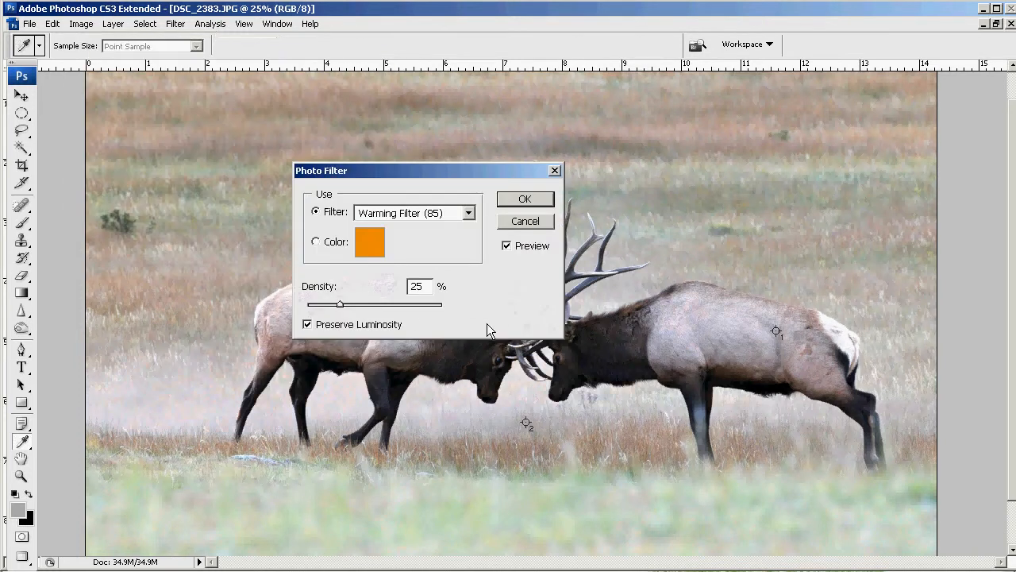
drag(476, 188, 906, 115)
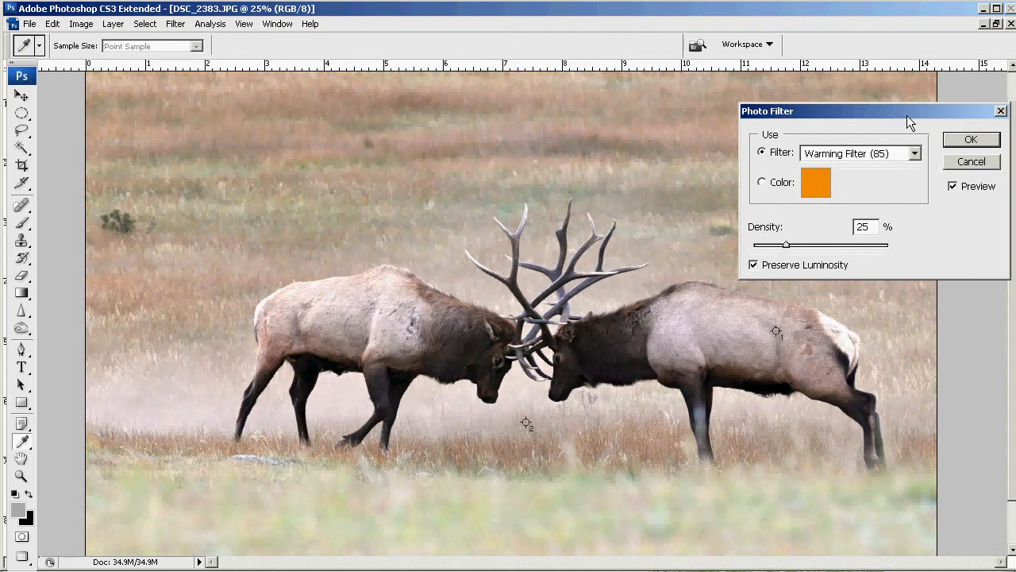
click(915, 154)
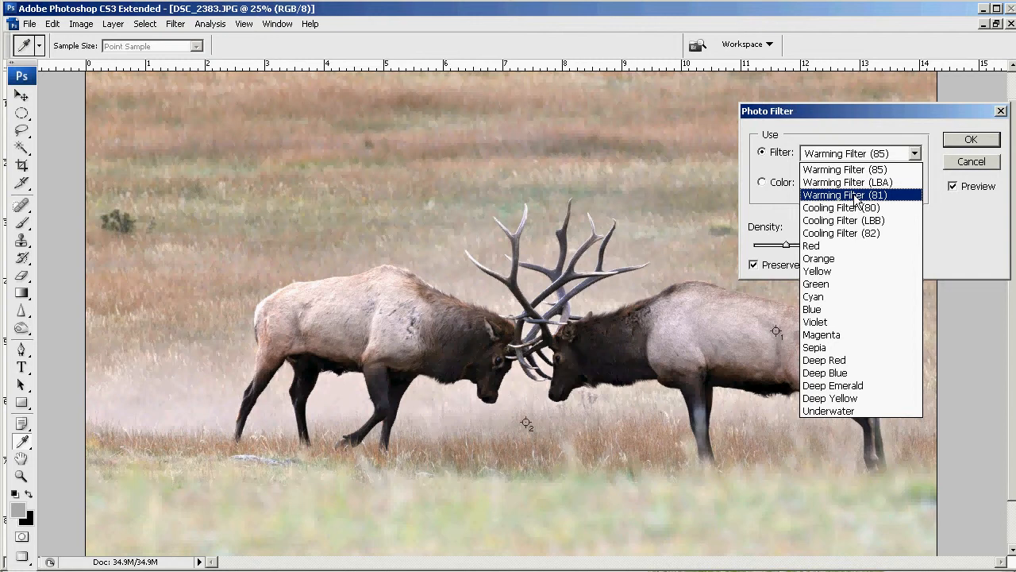
click(856, 200)
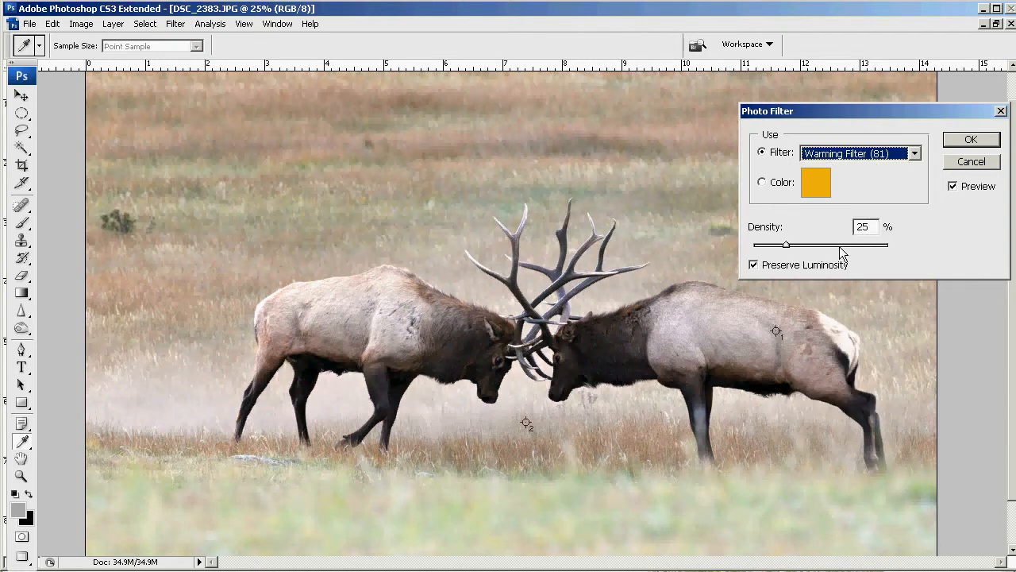
drag(787, 245, 781, 248)
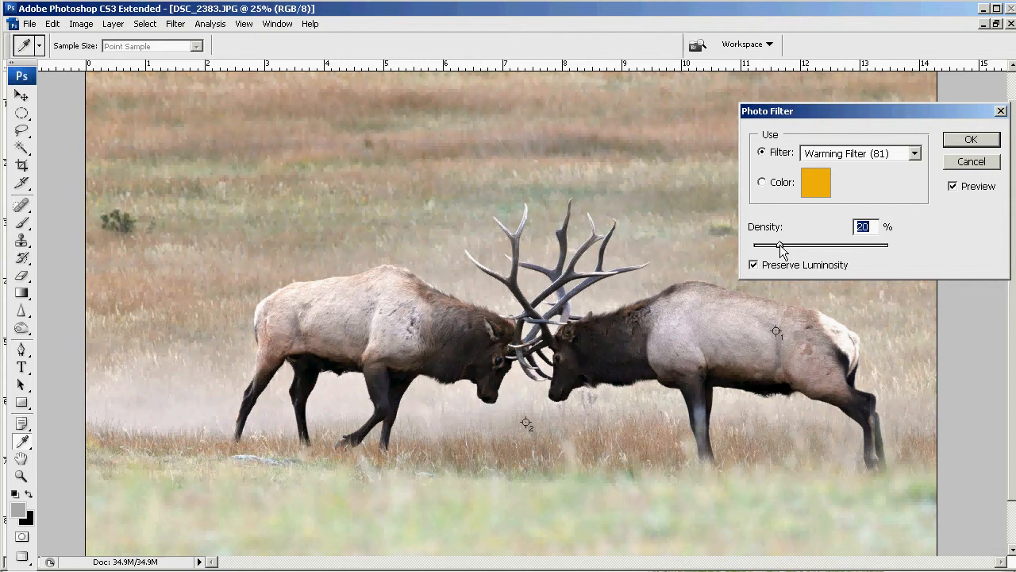
click(953, 186)
- Try Cooling Filter (82) and Cooling Filter (80) on the elk photo in the Photo Filter adjustment
click(914, 154)
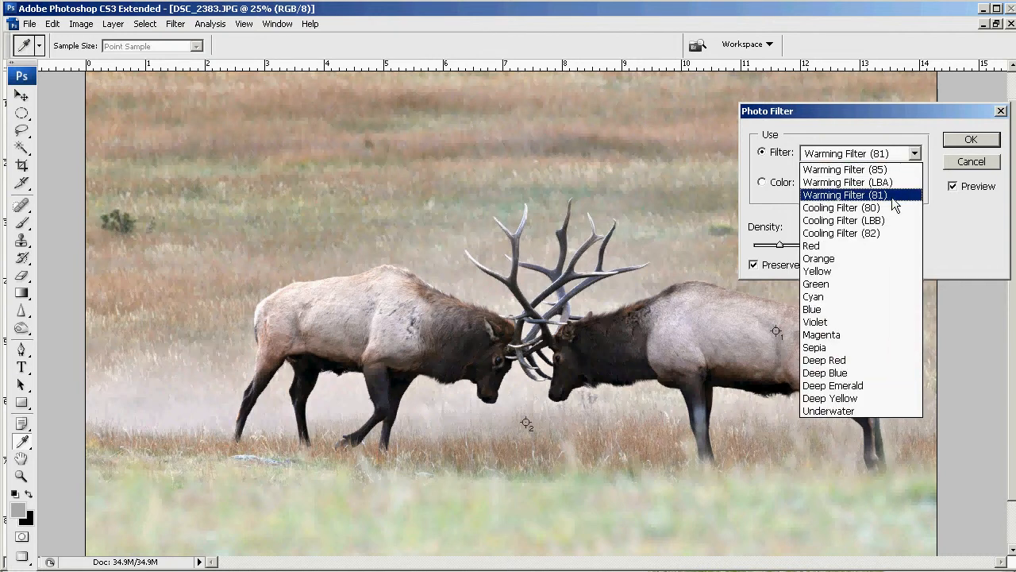
click(873, 232)
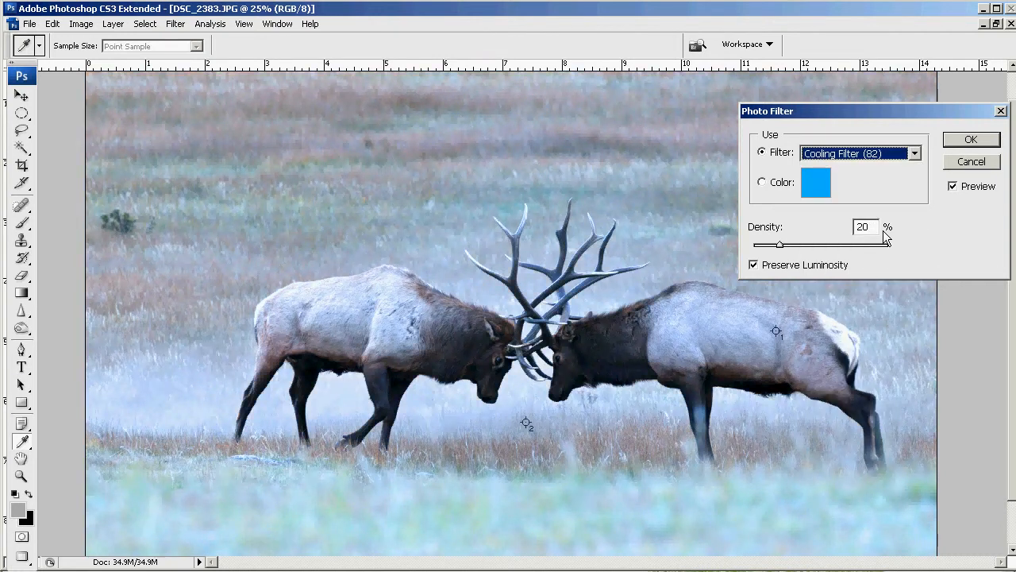
click(914, 154)
click(862, 207)
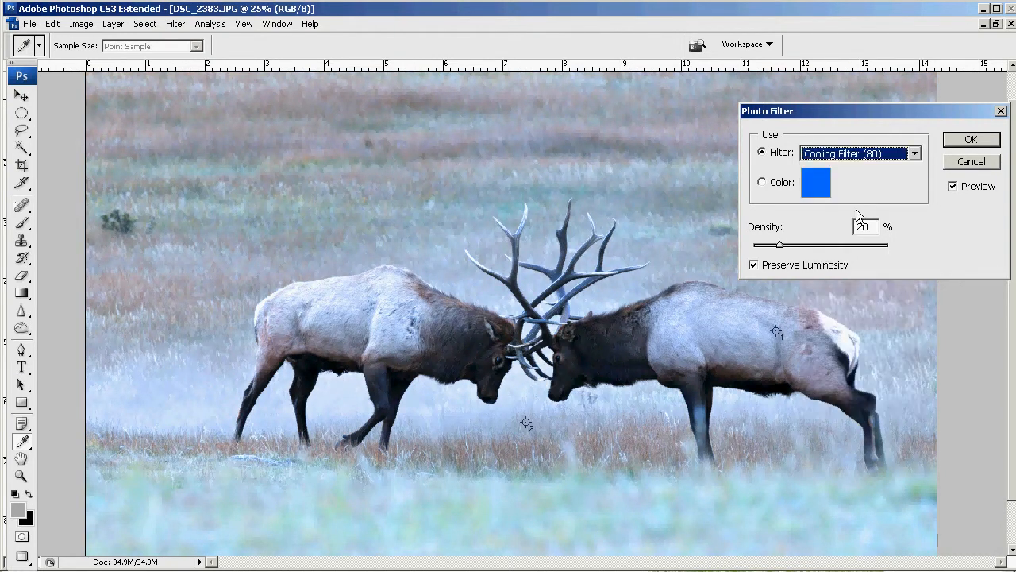
- Try the Deep Red and Deep Emerald photo filters on the elk photo
click(914, 153)
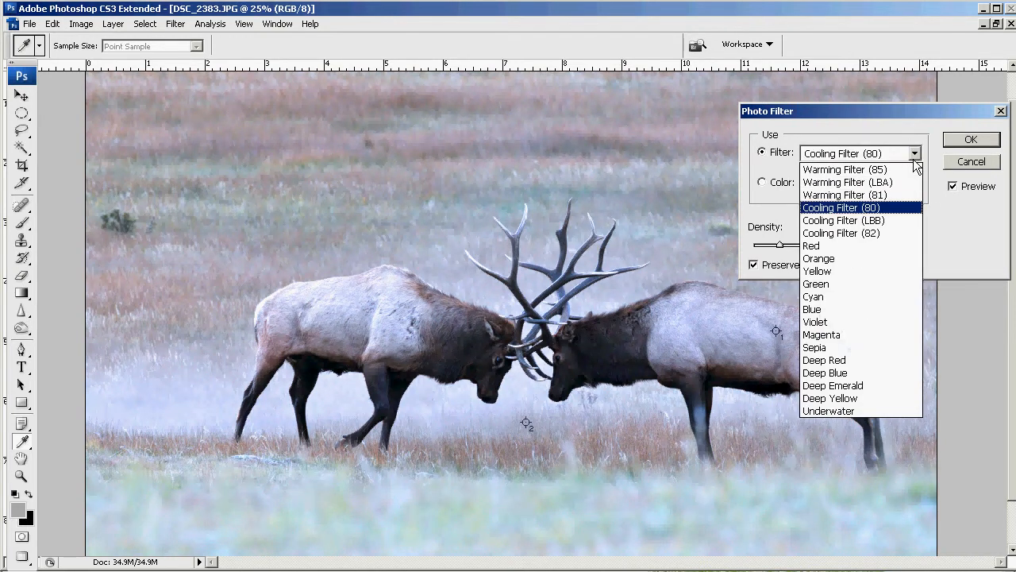
click(847, 360)
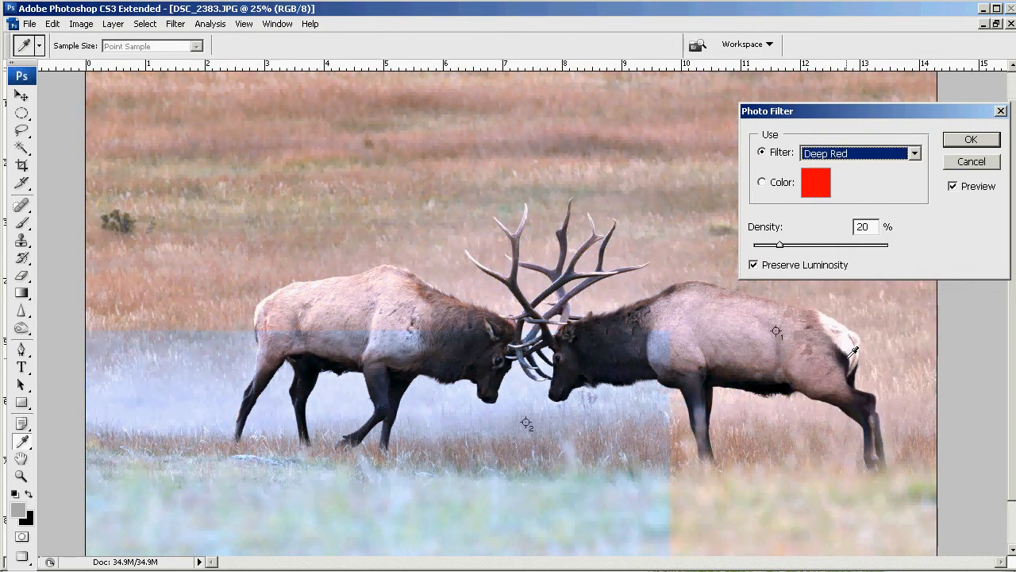
click(915, 153)
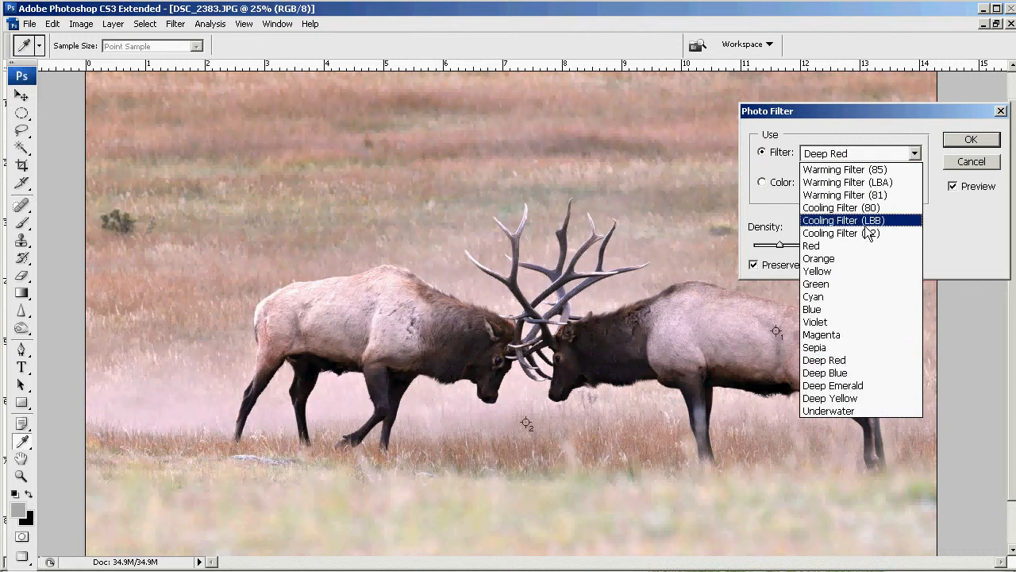
click(823, 385)
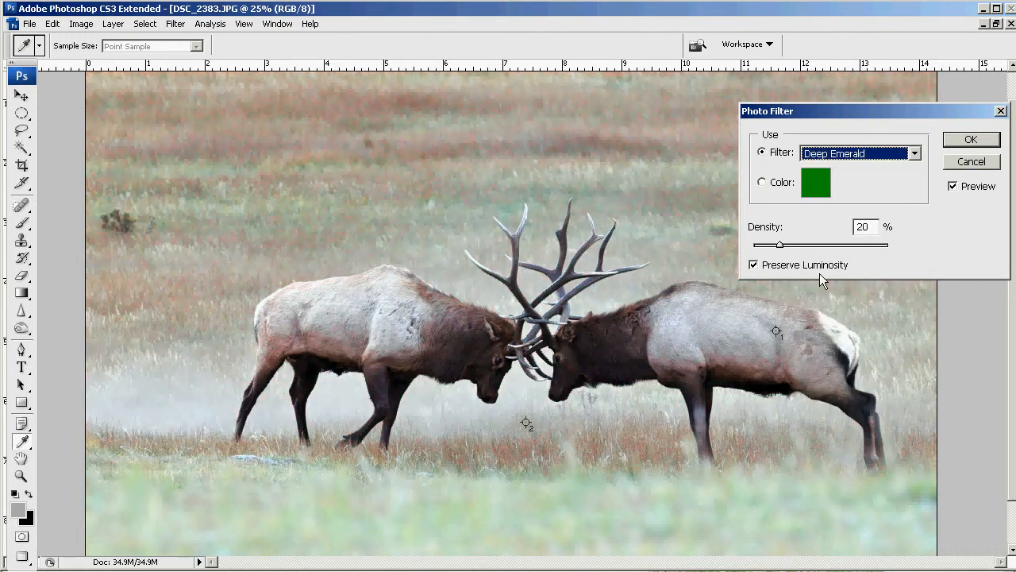
- Switch the photo filter back to Warming Filter (81), compare it with the unfiltered image, and apply the adjustment
click(913, 153)
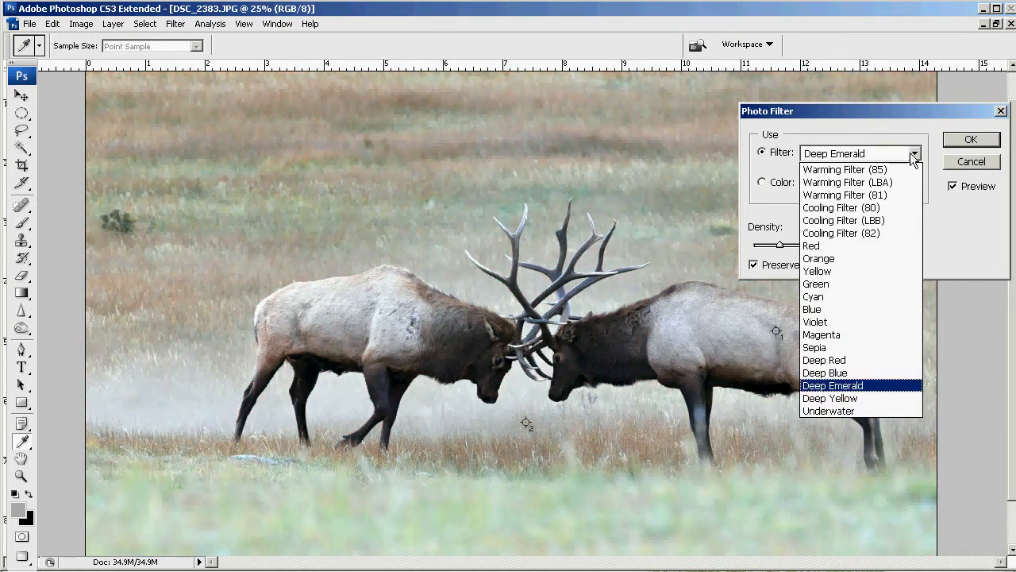
click(847, 196)
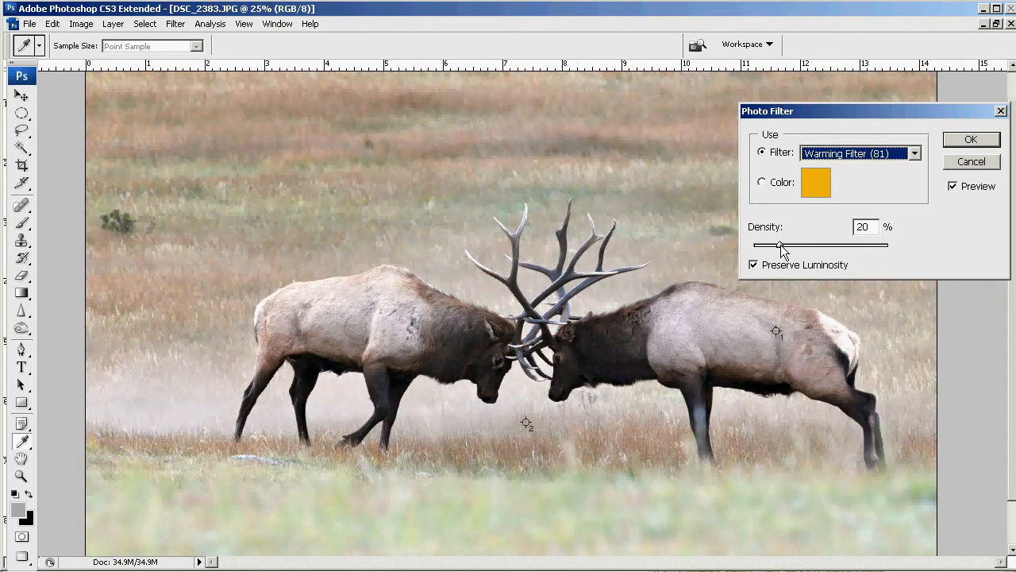
click(953, 187)
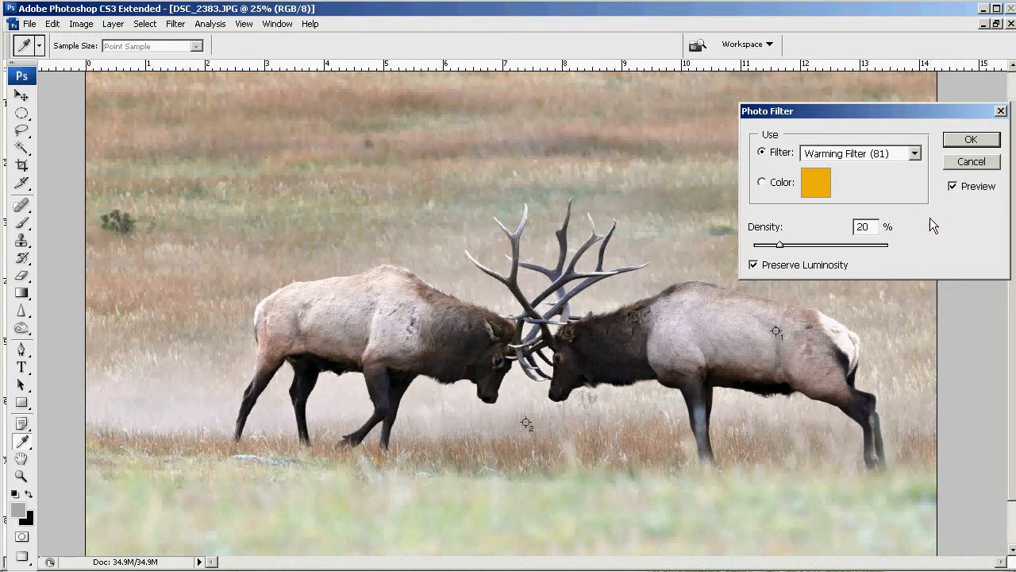
click(969, 139)
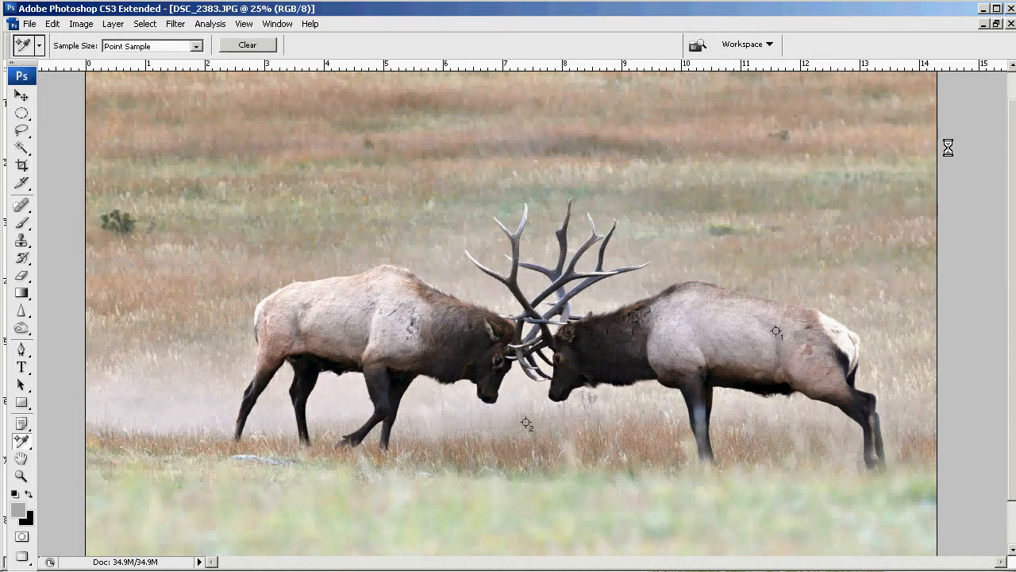